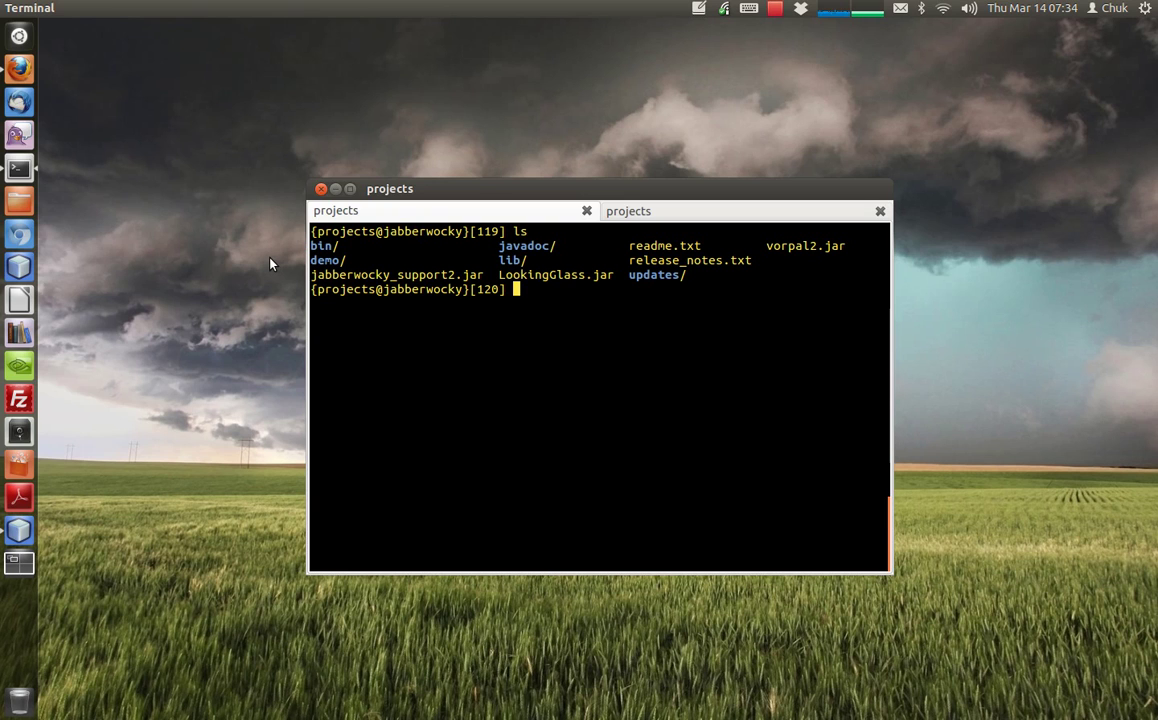
- Clear the recalled command line and run lglass from the projects terminal to launch LookingGlass
key("Up")
key("ctrl+a")
key("Up")
key("Up")
key("ctrl+c")
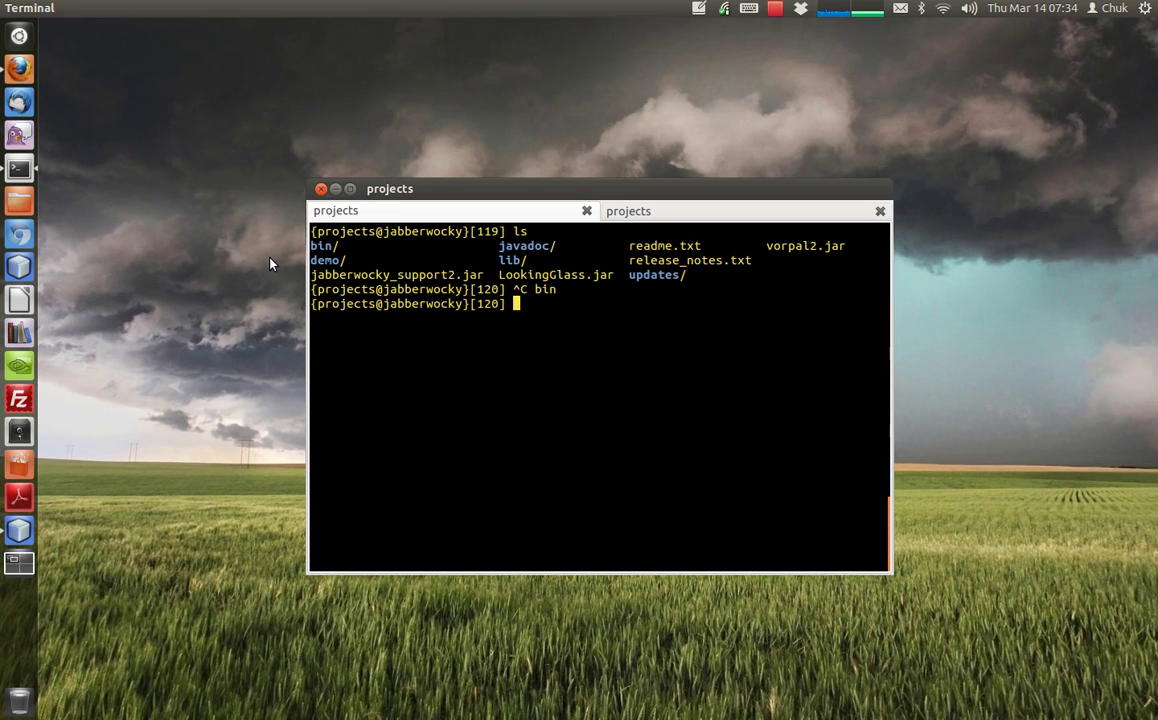
type("lglass")
key("Return")
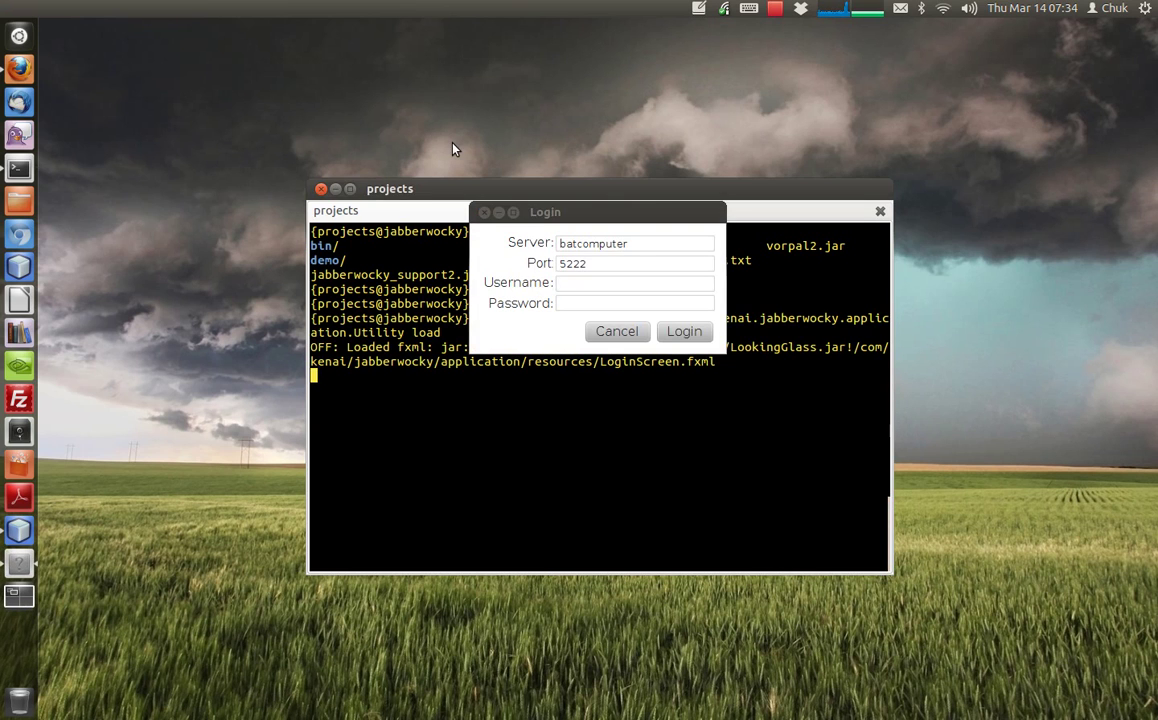
- Log the first player in to batcomputer on port 5222 with their username and password
left_click(600, 284)
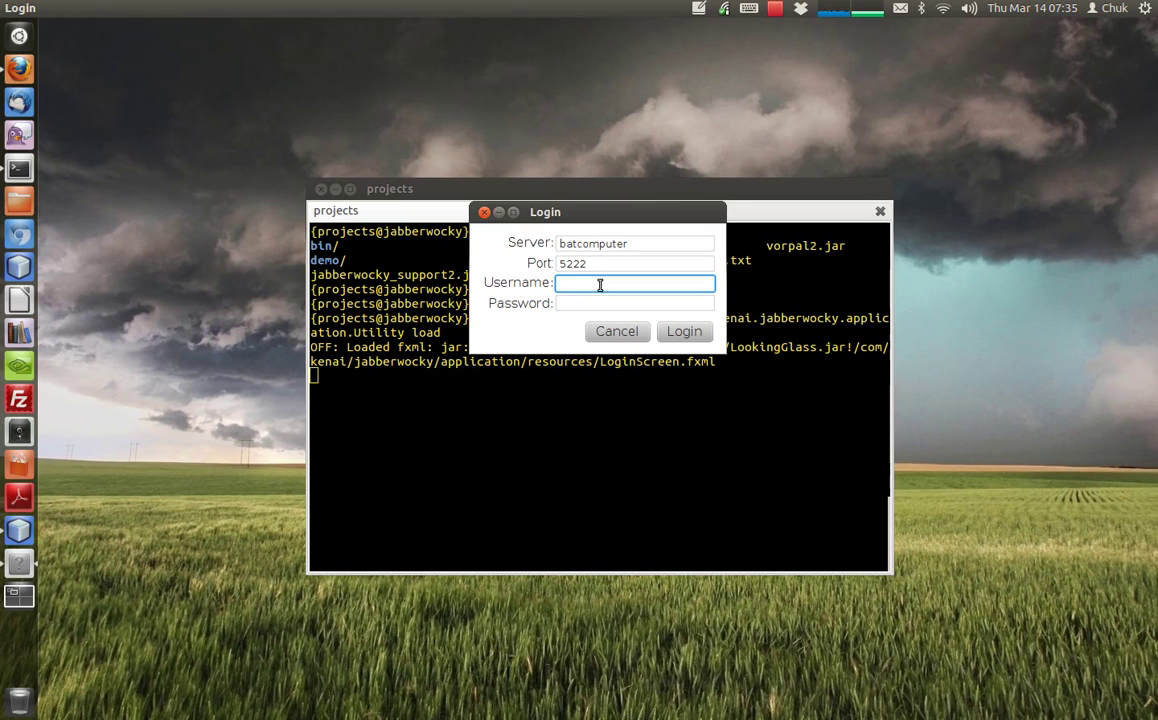
key("Tab")
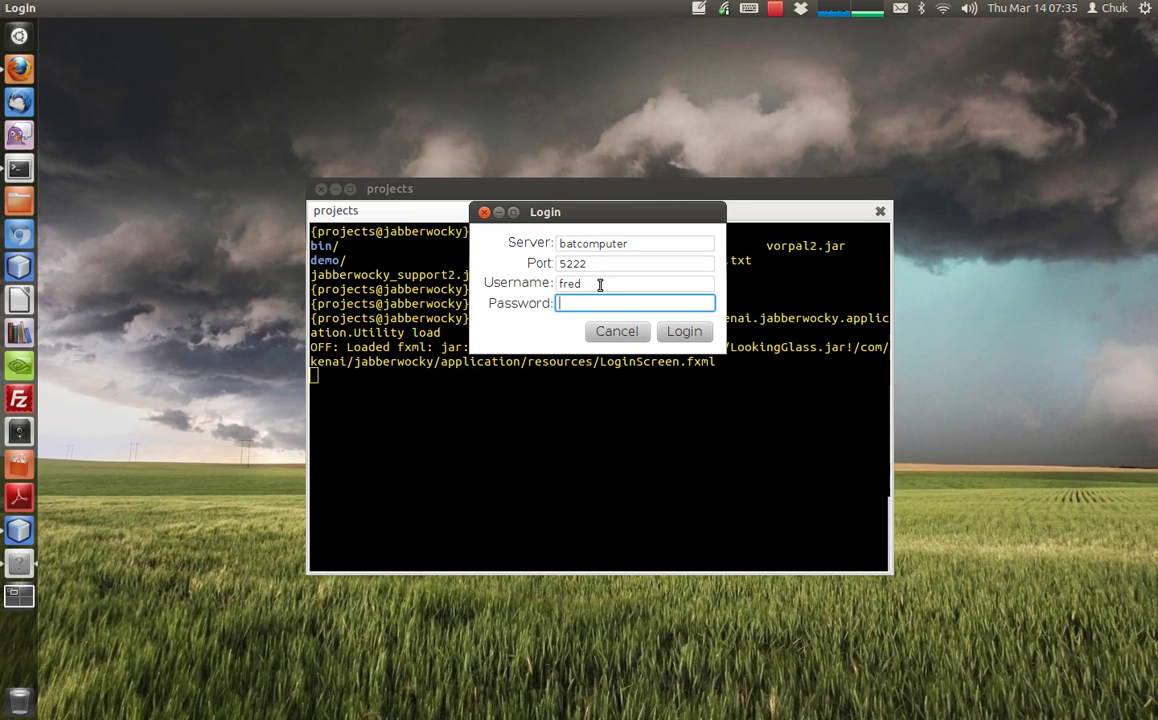
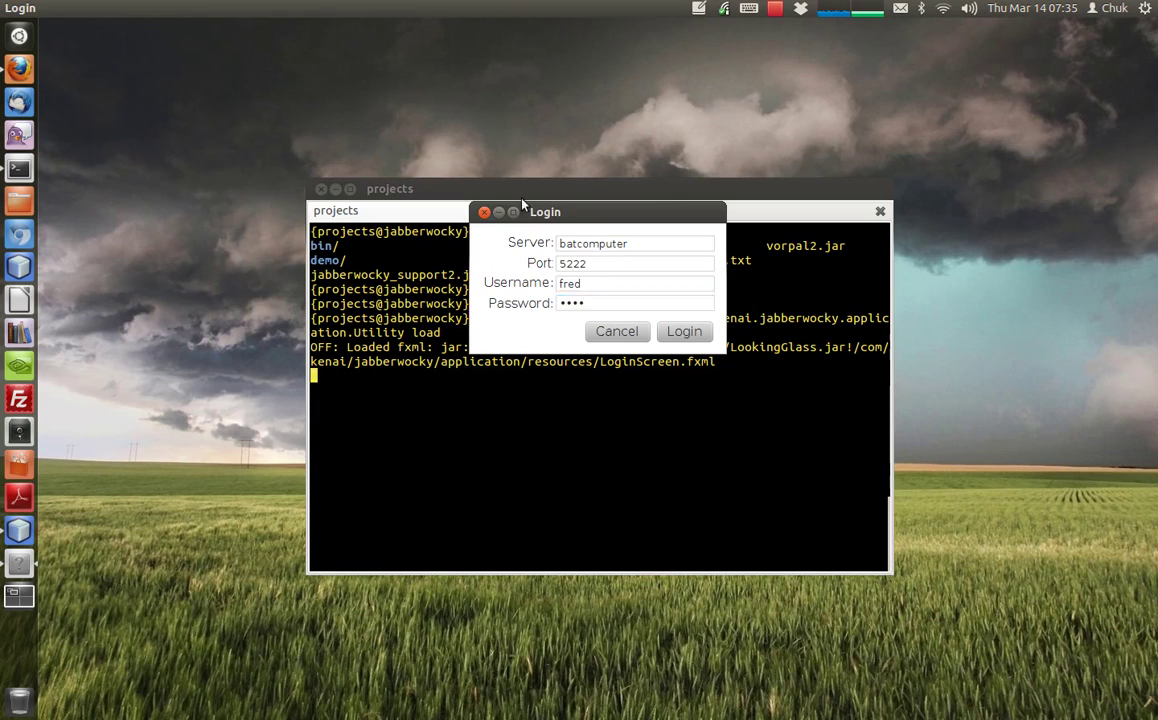
left_click(695, 333)
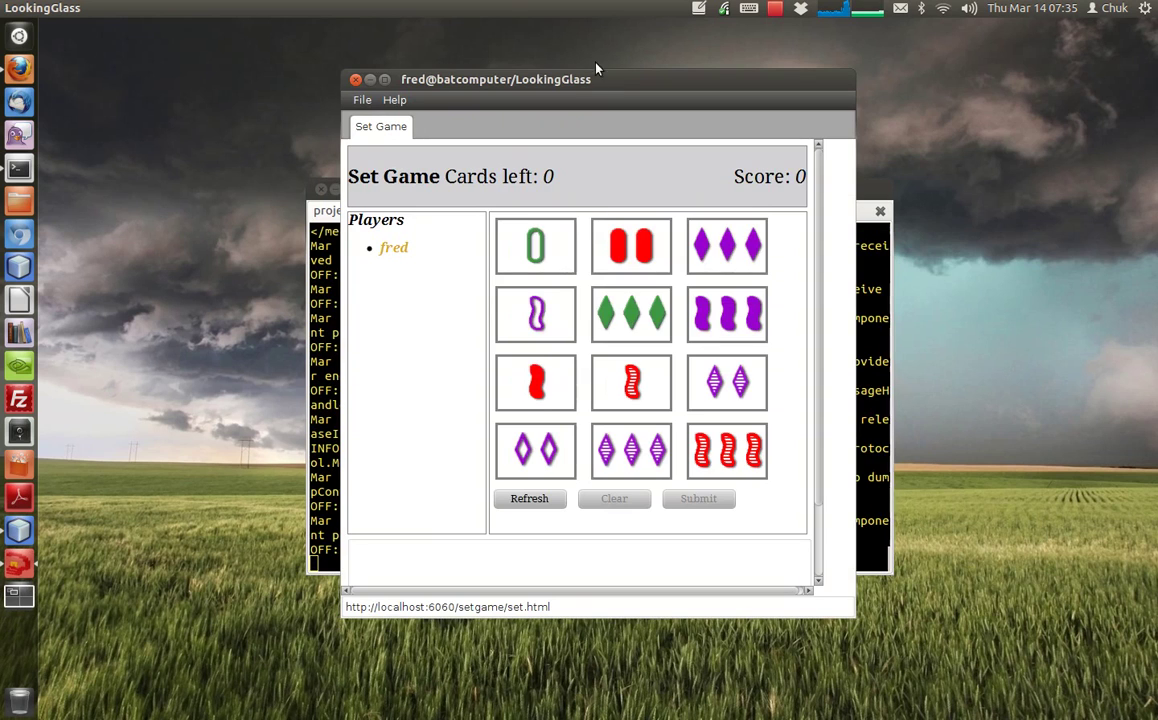
- Move the first player's Set Game window to the right of the terminal, then return to the terminal
left_click_drag(596, 72, 867, 83)
left_click(555, 183)
left_click(765, 365)
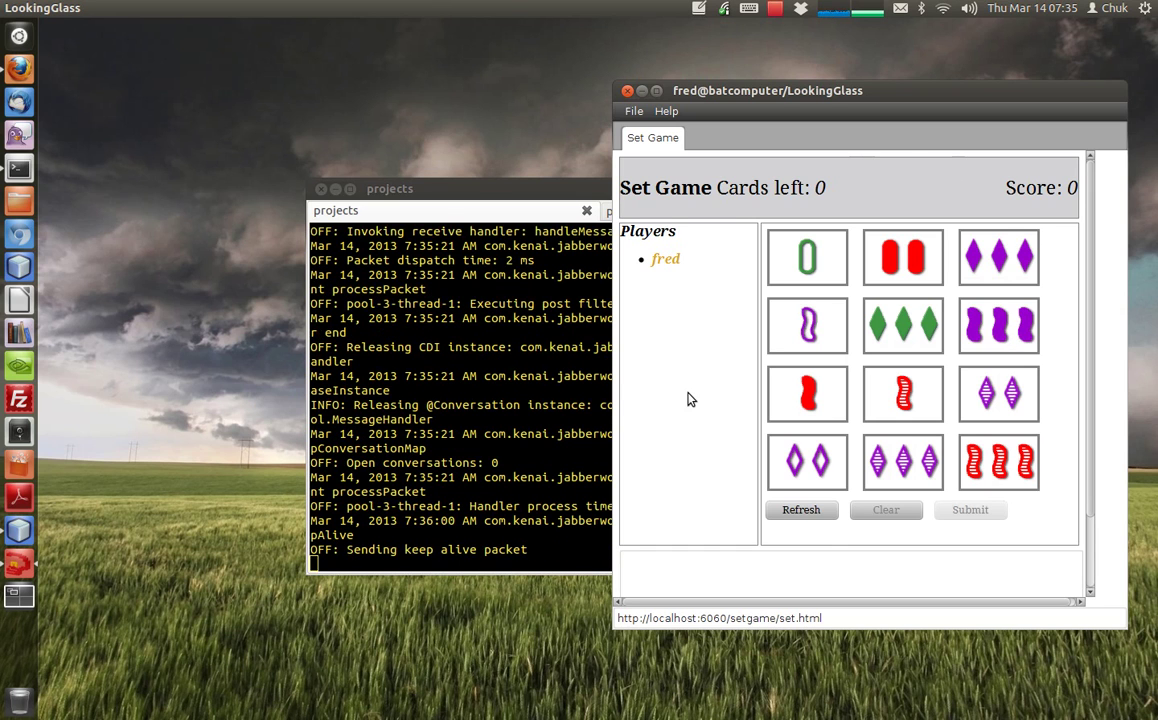
left_click(499, 208)
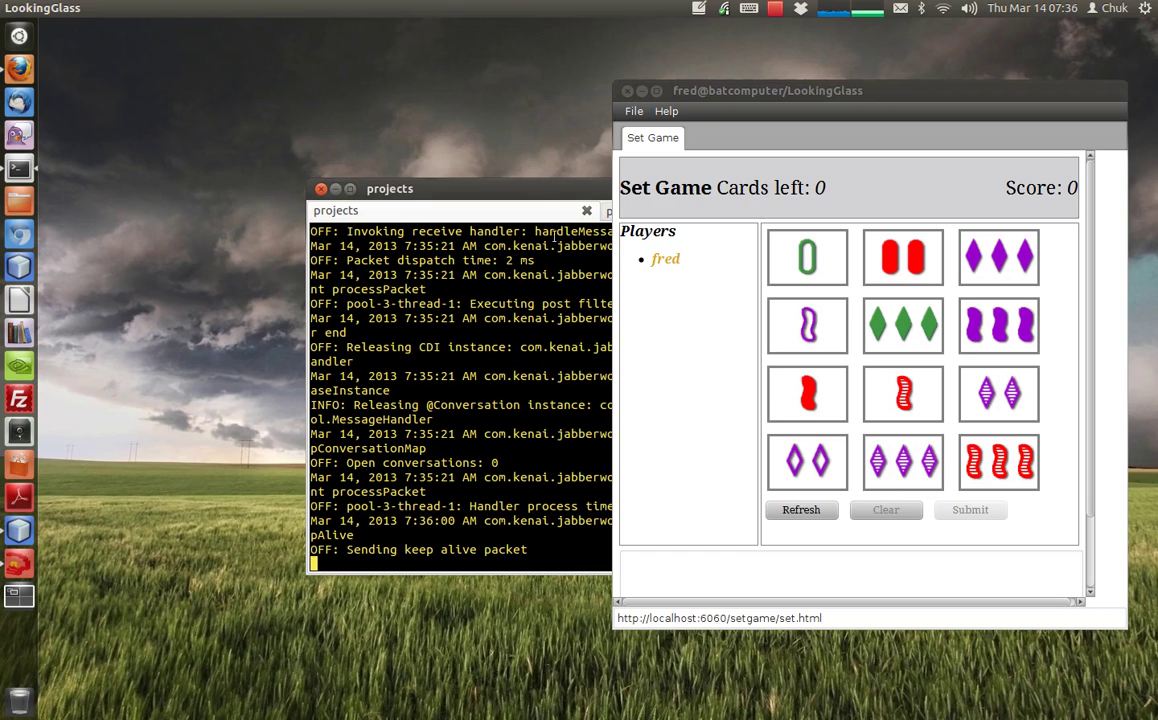
- Launch a second LookingGlass client by running bin/lglass in the terminal's second tab
left_click_drag(535, 197, 477, 207)
left_click(618, 222)
type("bin/lglass")
key("Return")
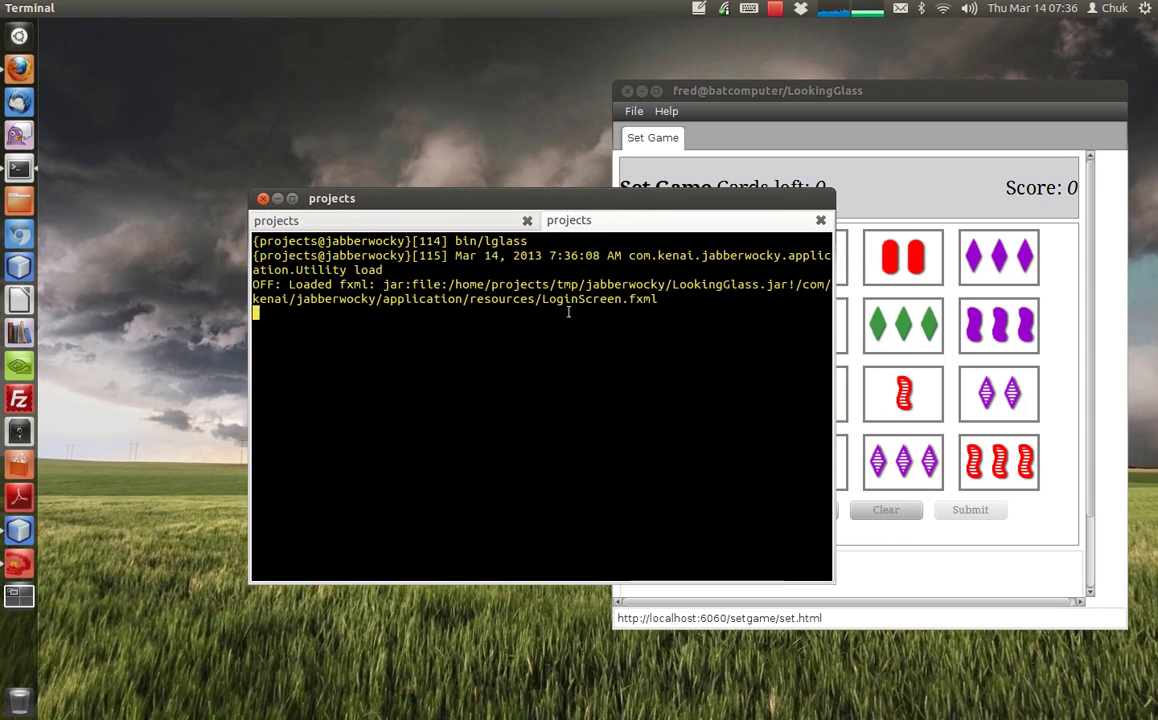
- Log the second player in to batcomputer through the repositioned Login form, entering their username
left_click(277, 198)
left_click_drag(597, 214, 364, 184)
left_click(380, 254)
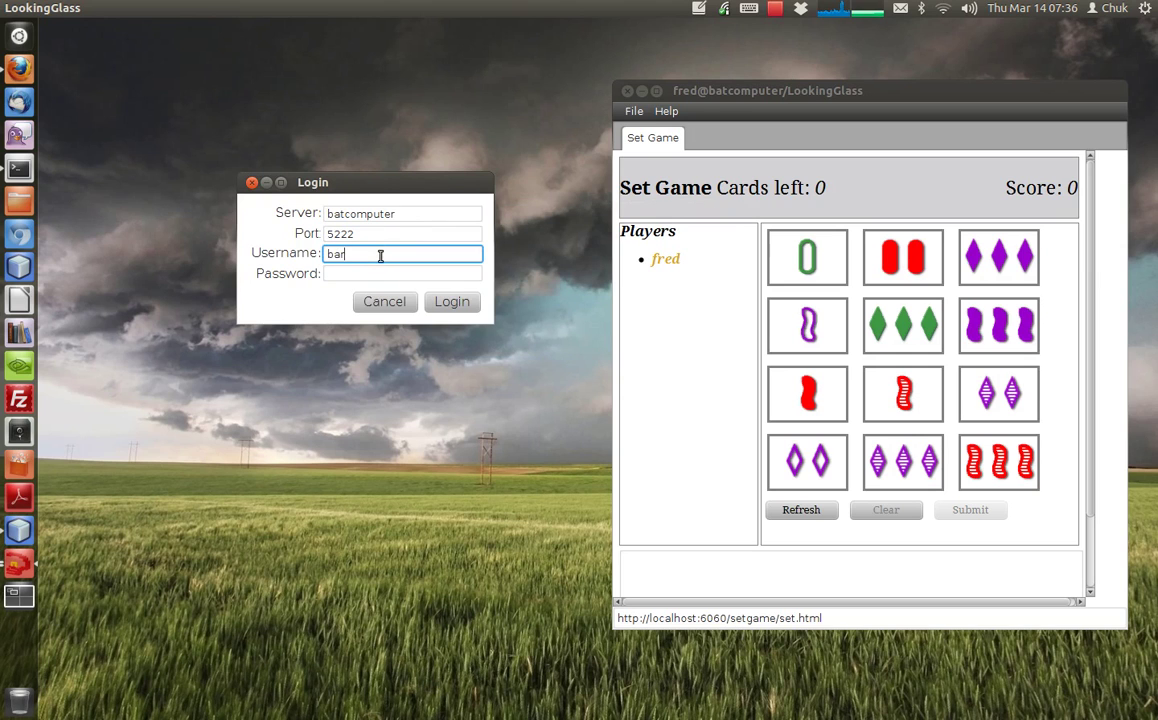
key("Tab")
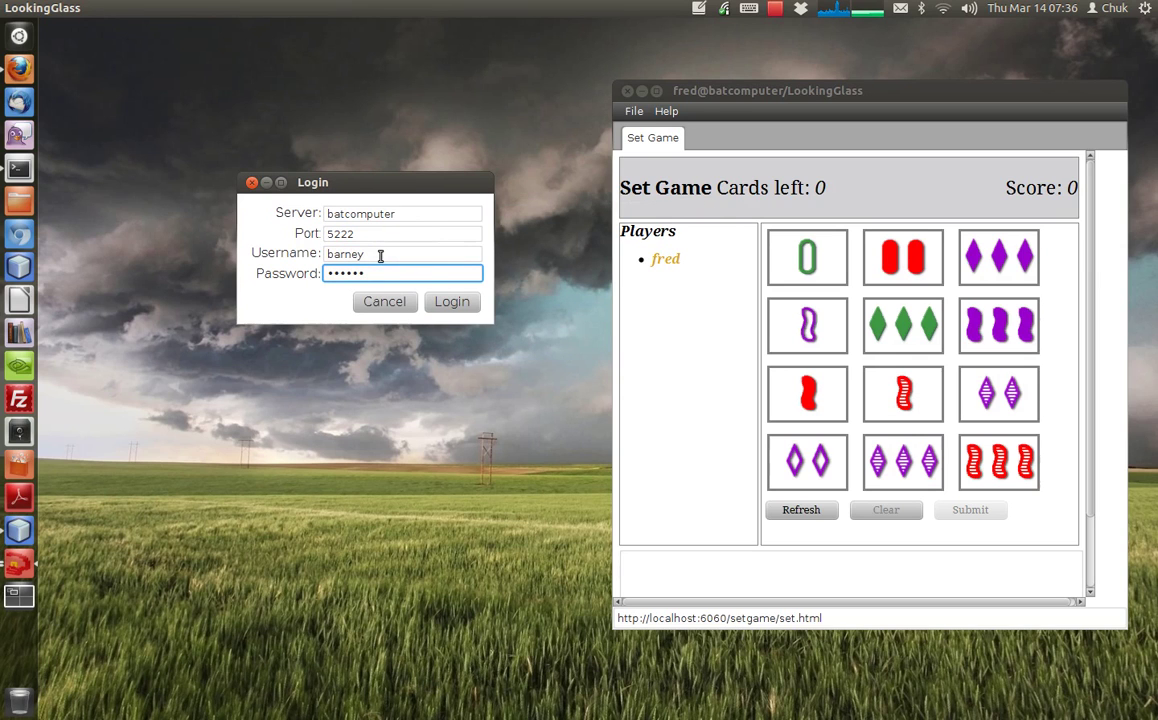
left_click(466, 305)
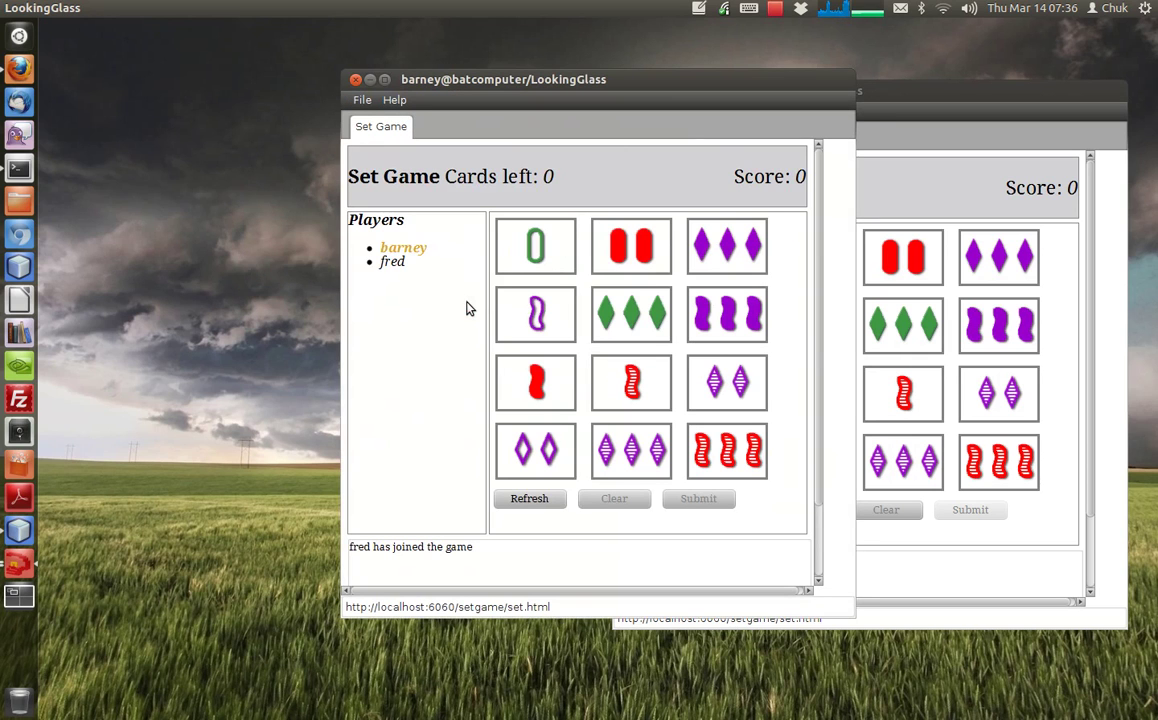
- Place the two players' LookingGlass windows side by side, both showing the twelve-card board
left_click_drag(565, 97, 309, 115)
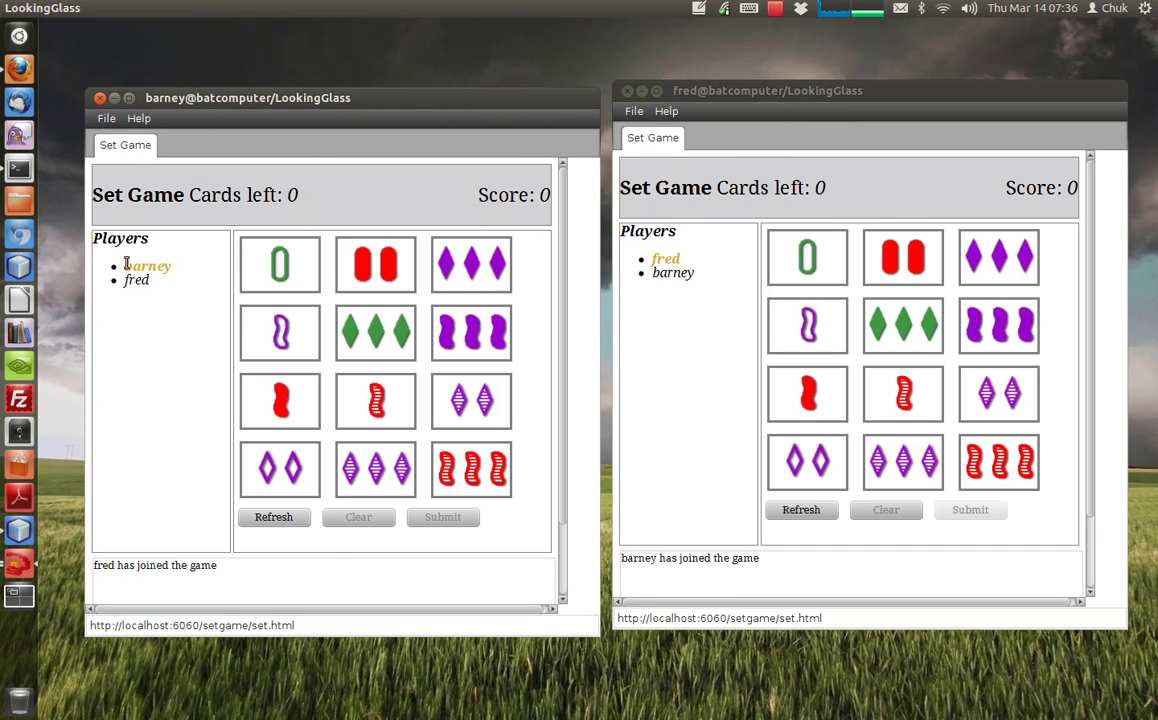
left_click(667, 287)
left_click(557, 350)
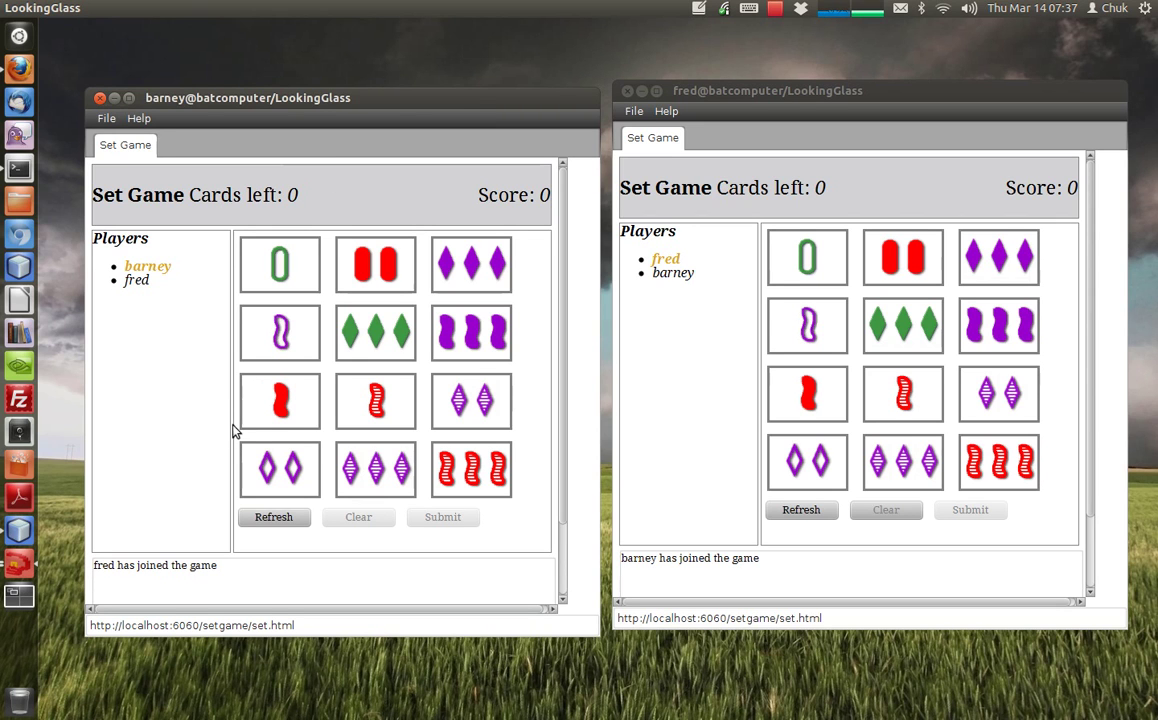
- Submit purple single squiggle, green three diamonds and two red ovals as a set for the second player
left_click(278, 352)
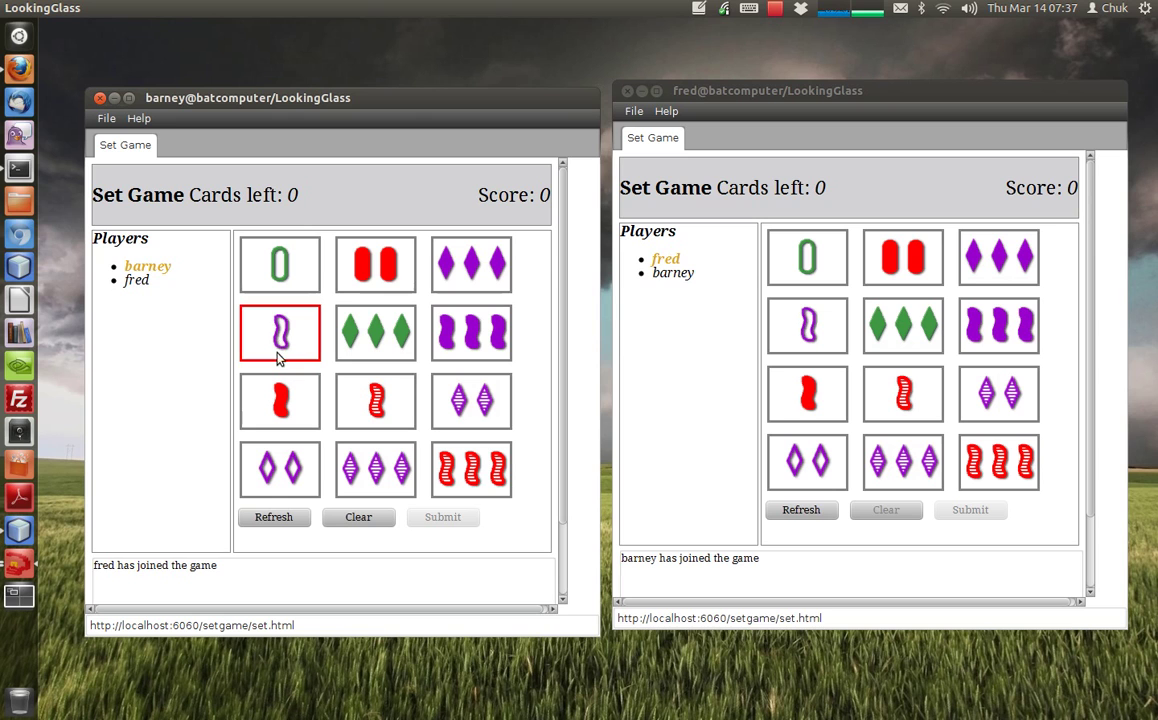
left_click(363, 321)
left_click(350, 254)
left_click(439, 518)
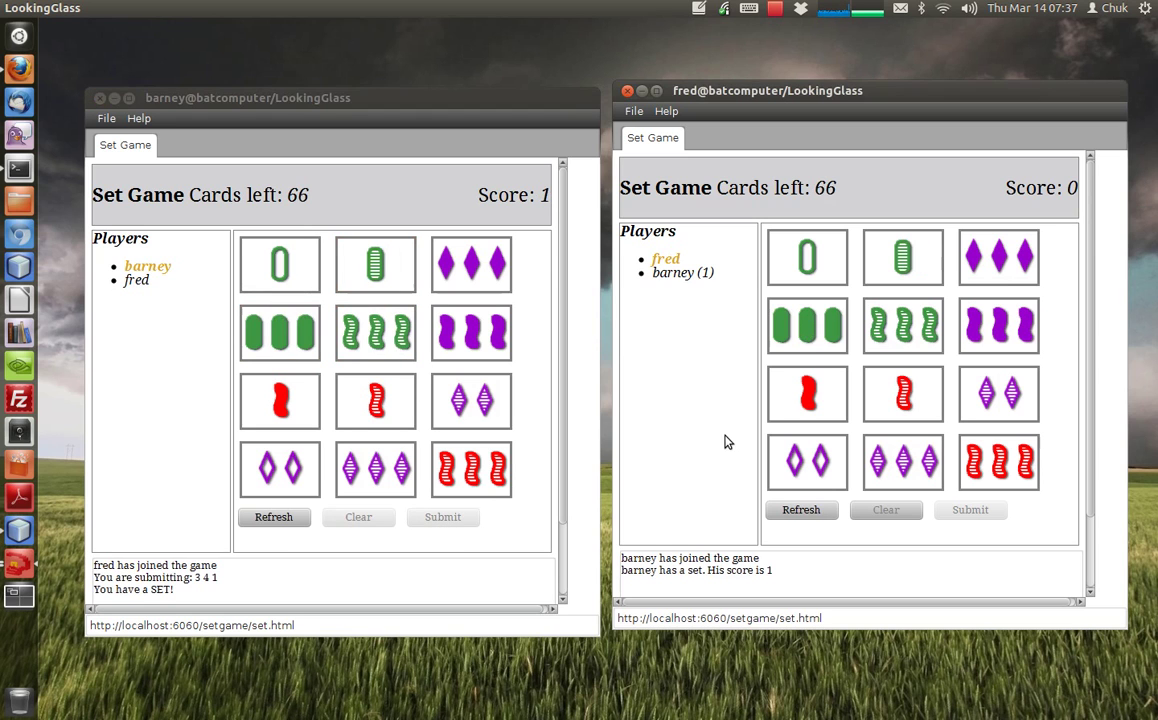
left_click(540, 402)
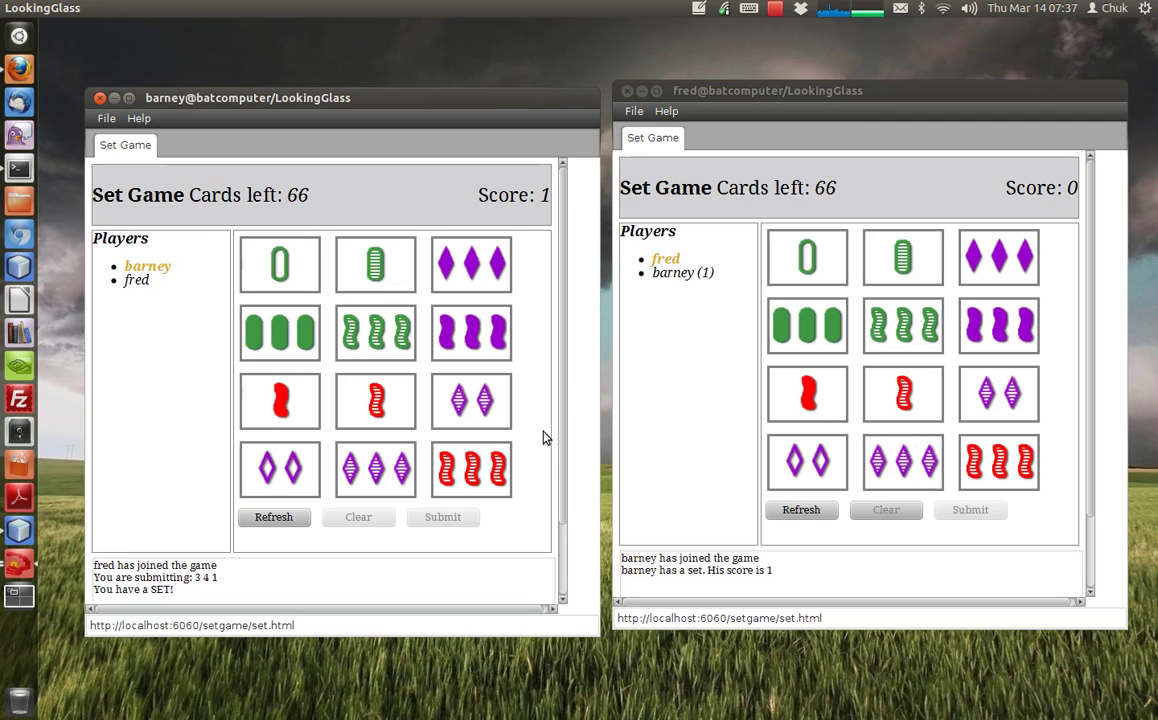
- Have the first player submit two purple diamonds, one red squiggle and three purple diamonds (9 6 10)
left_click(957, 370)
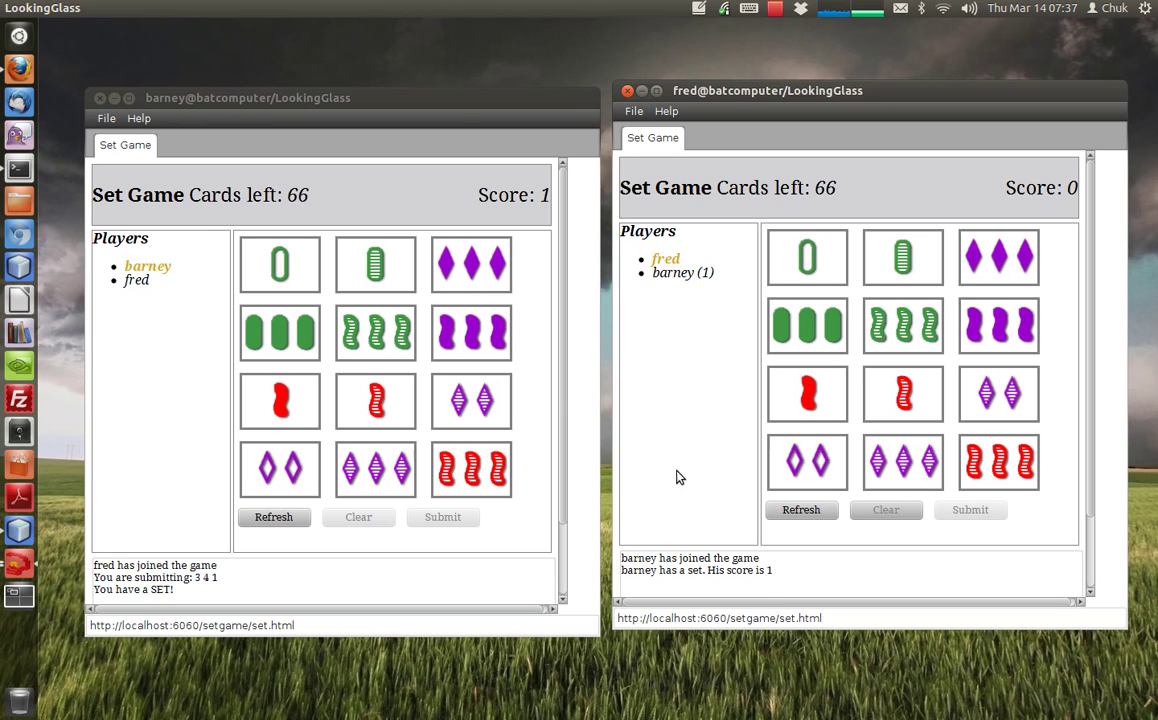
left_click(803, 472)
left_click(806, 394)
left_click(885, 465)
left_click(974, 511)
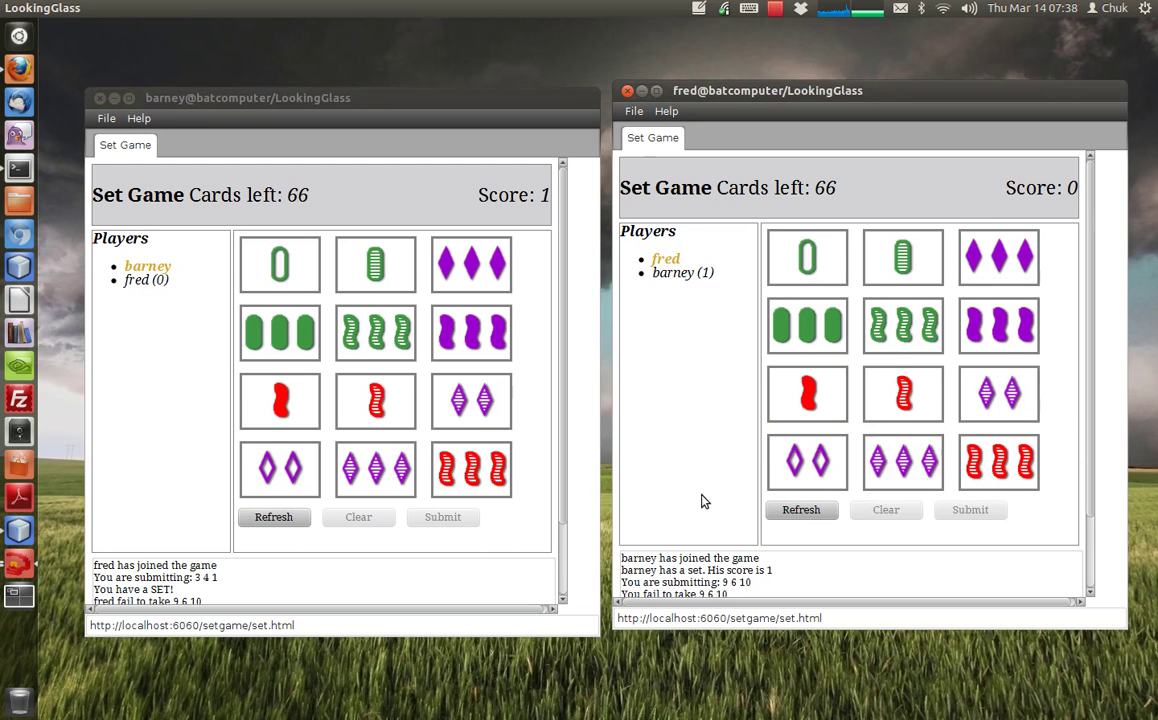
scroll(700, 499, "down", 2)
- Scroll down to reveal the message logs, then focus the first player's window
scroll(121, 486, "down", 2)
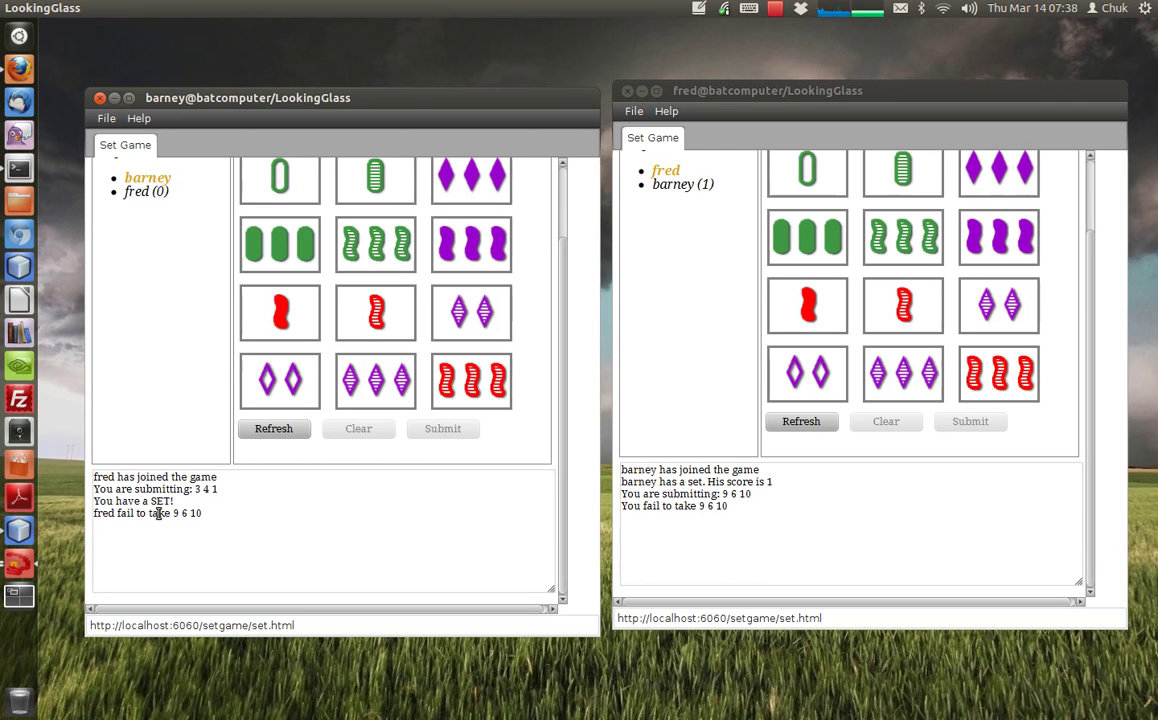
left_click(690, 90)
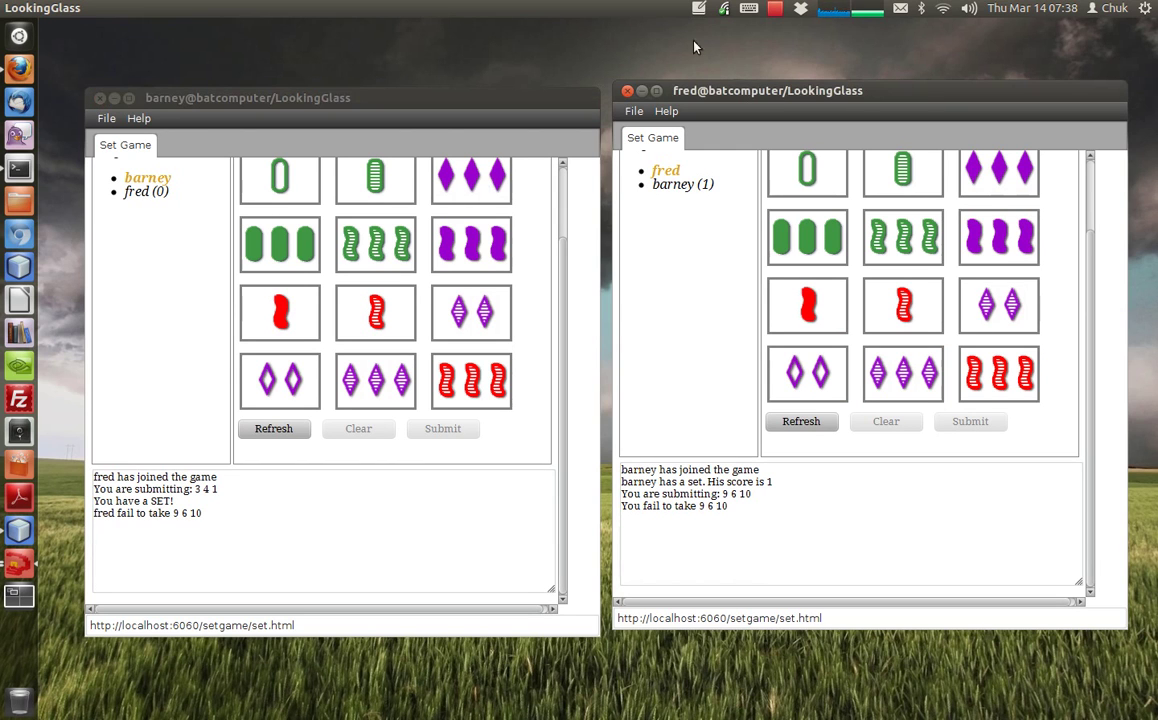